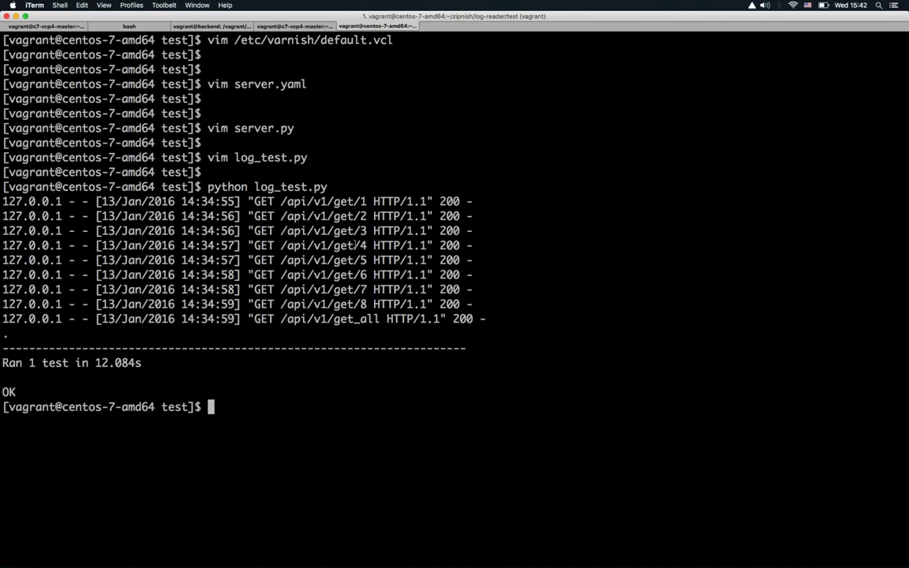
# - Highlight the GET /api/v1/get_all request in the test output, and clear the selection
pyautogui.moveTo(254, 319); pyautogui.dragTo(378, 319)
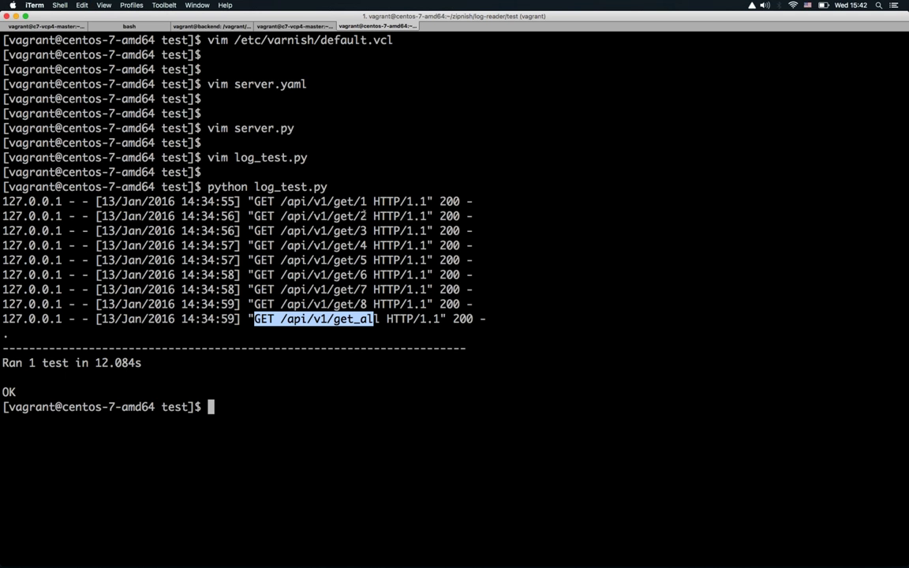
pyautogui.click(277, 359)
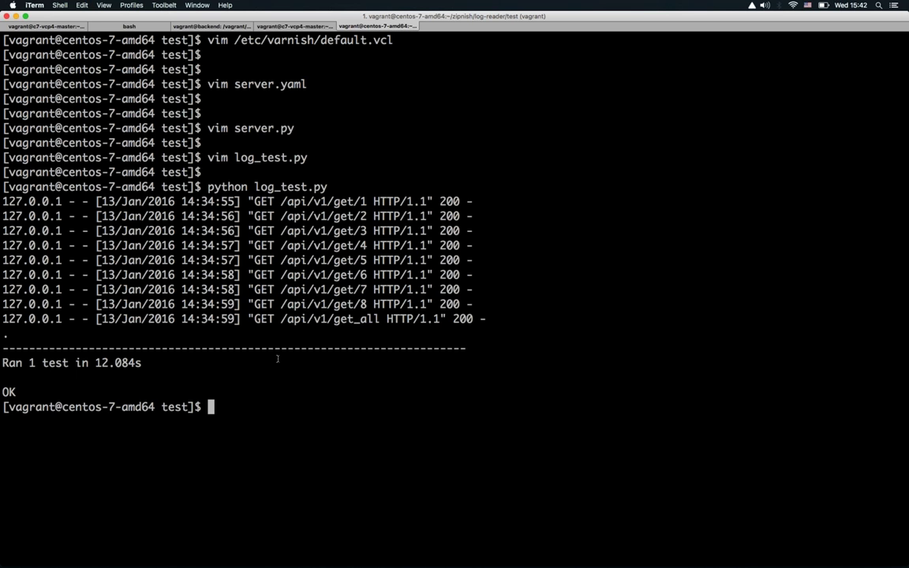
# - Switch to the Microservice Monitor page in Chrome, reload it and return to its trace lookup page
pyautogui.press('super+Tab')
pyautogui.press('super+Tab')
pyautogui.press('super+Tab')
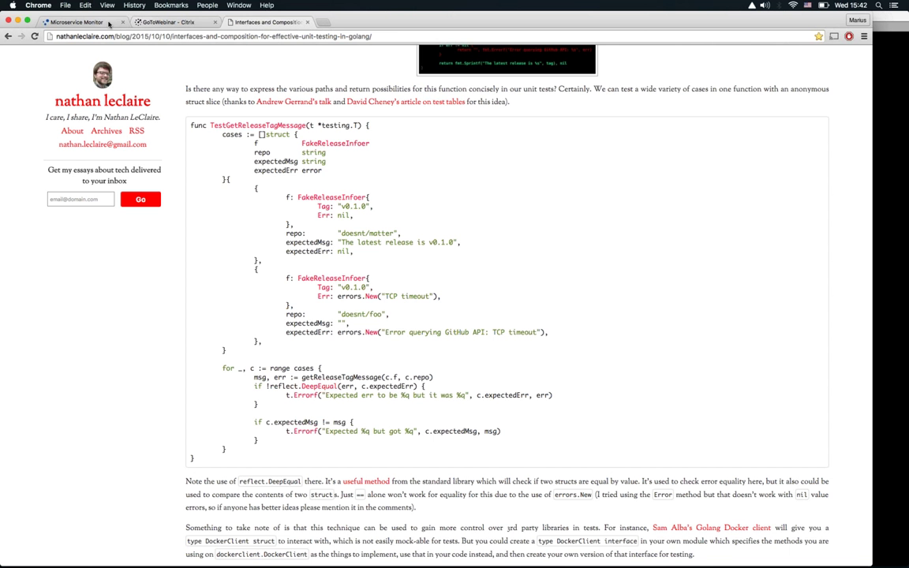
pyautogui.click(82, 23)
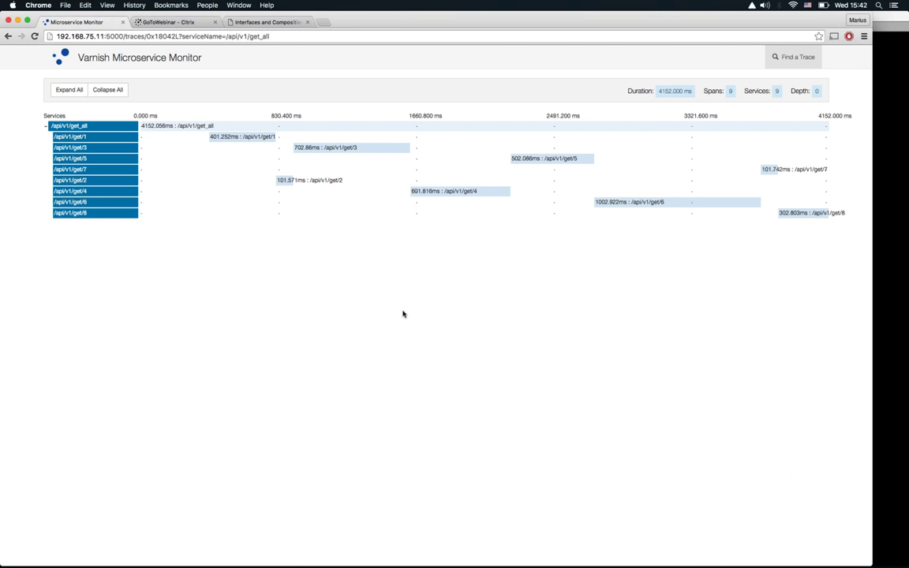
pyautogui.press('super+r')
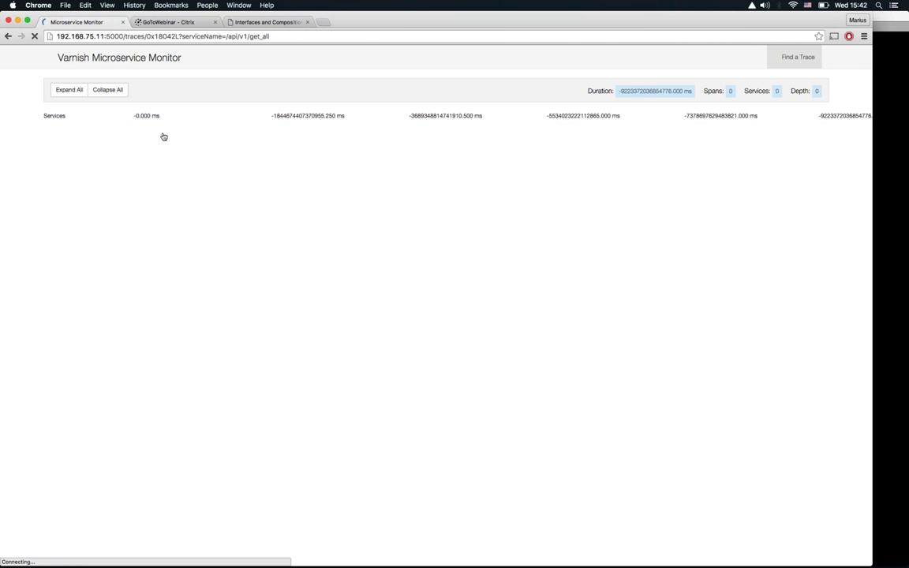
pyautogui.click(146, 63)
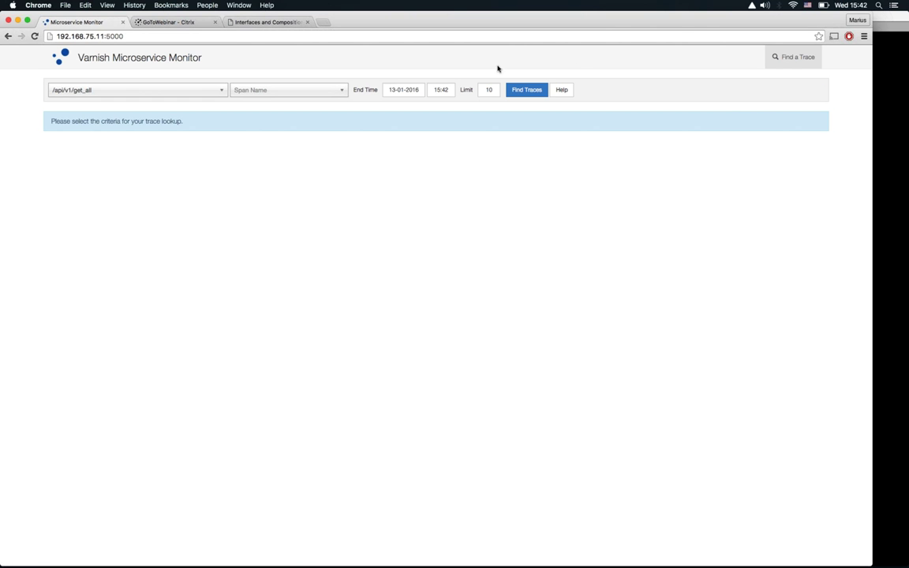
# - Look up the traces of the /api/v1/get_all service
pyautogui.click(796, 57)
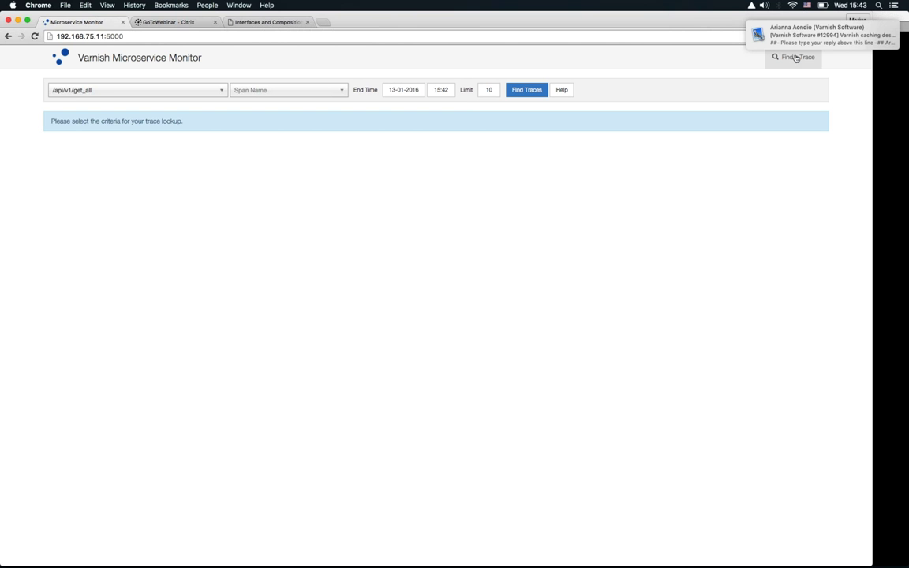
pyautogui.click(797, 58)
pyautogui.click(527, 89)
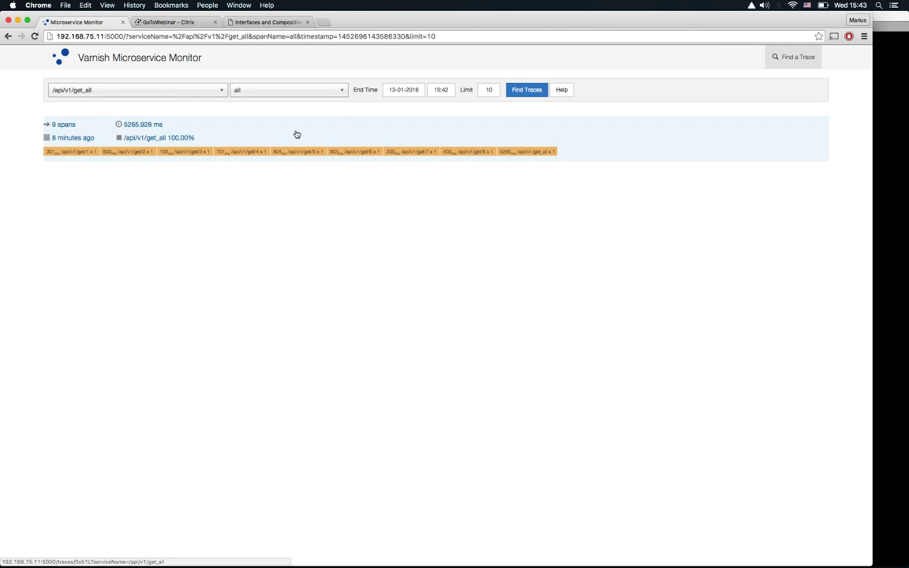
# - Open the found get_all trace and view the annotation details of its /api/v1/get/6 span, closing them when done
pyautogui.click(268, 136)
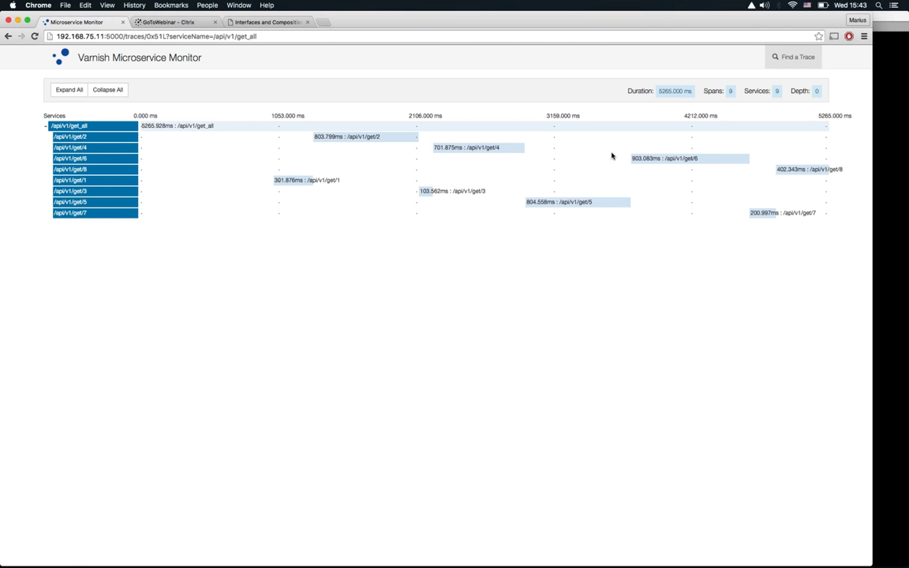
pyautogui.click(700, 159)
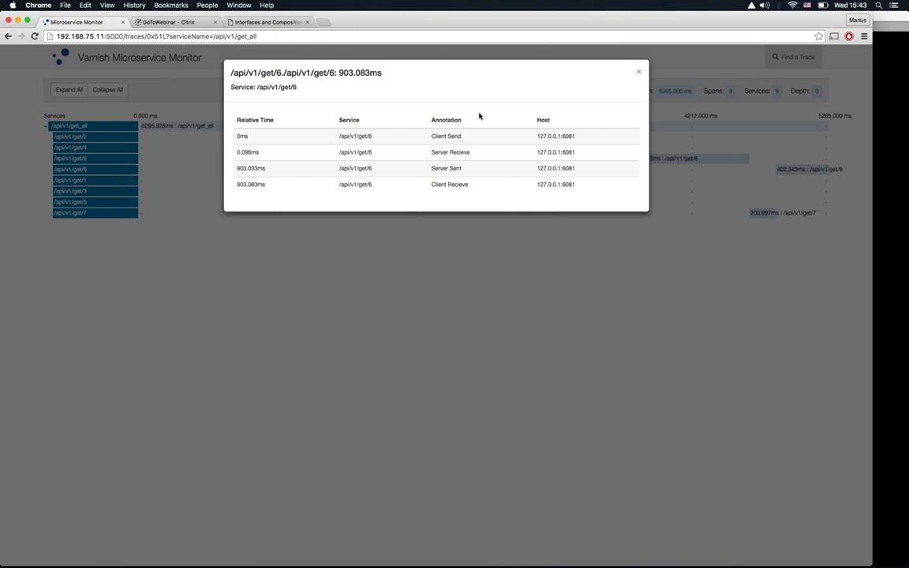
pyautogui.click(637, 74)
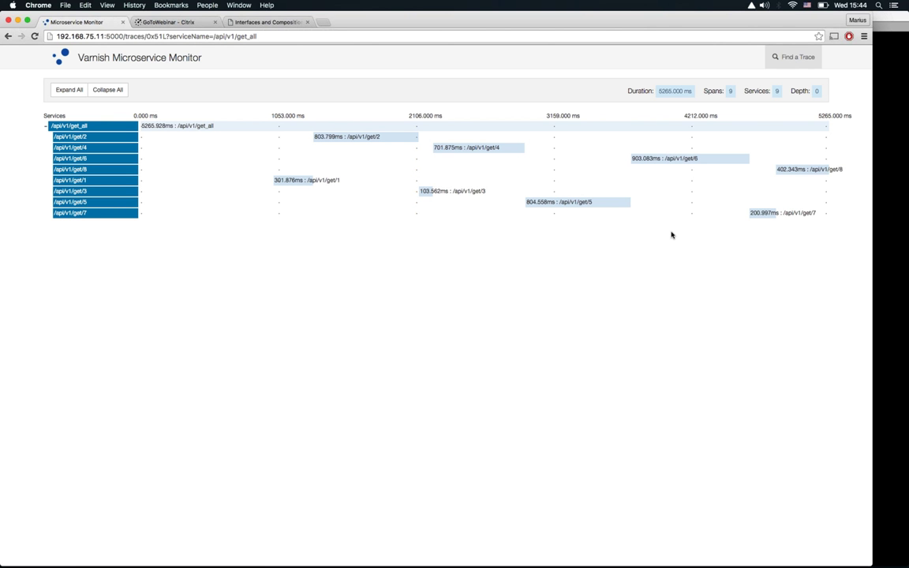
# - Switch to iTerm, run python log_test.py again, and return to the trace page in Chrome
pyautogui.press('cmd+Tab')
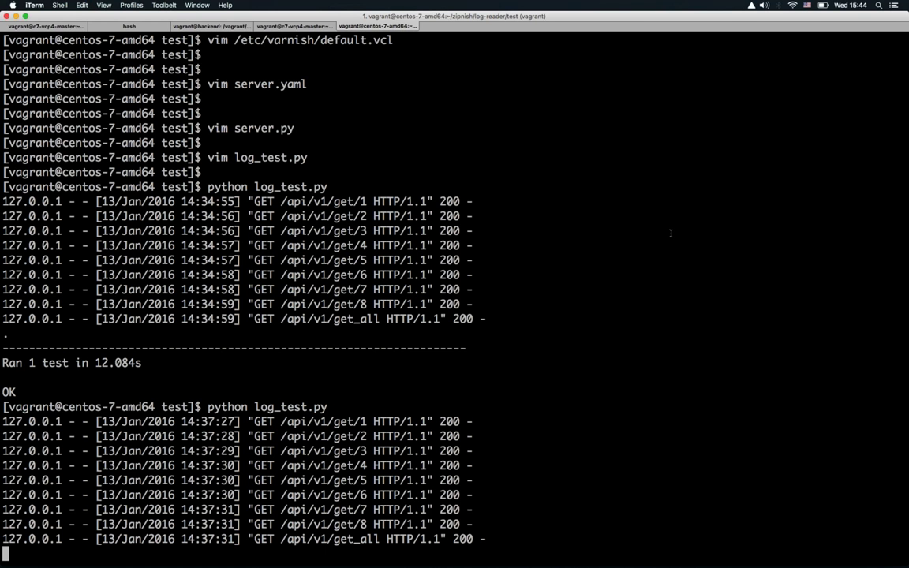
pyautogui.press('super+Tab')
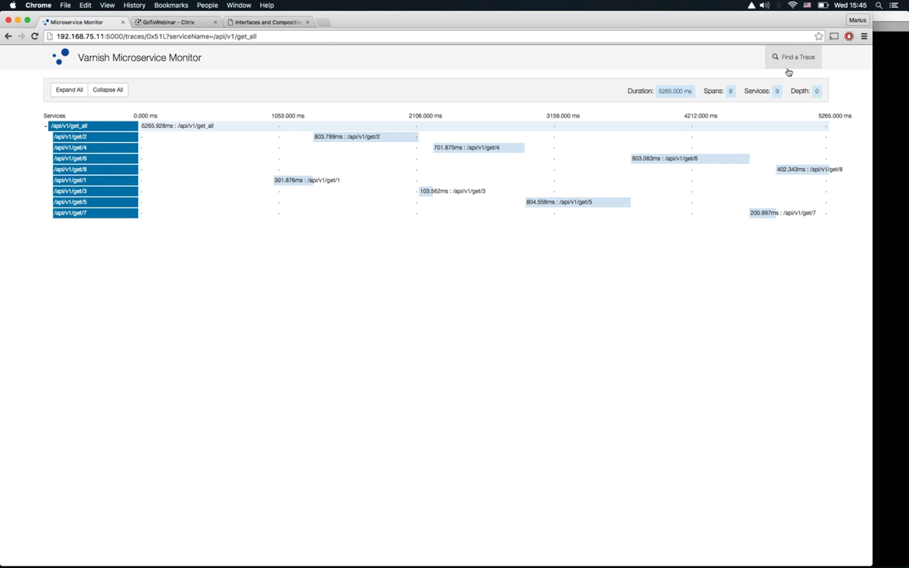
# - Reload the trace page and look up the /api/v1/get_all traces again from the trace search form
pyautogui.press('super+r')
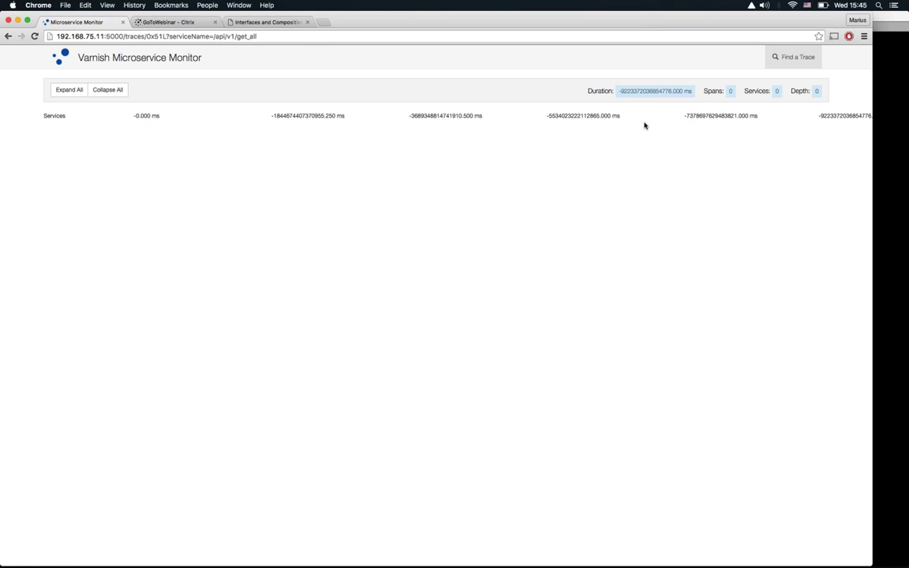
pyautogui.click(792, 57)
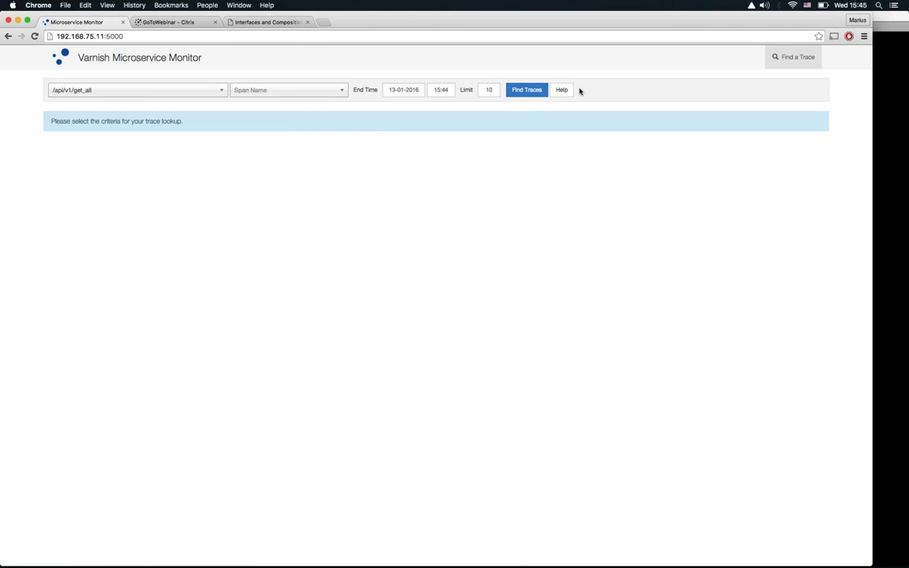
pyautogui.click(526, 90)
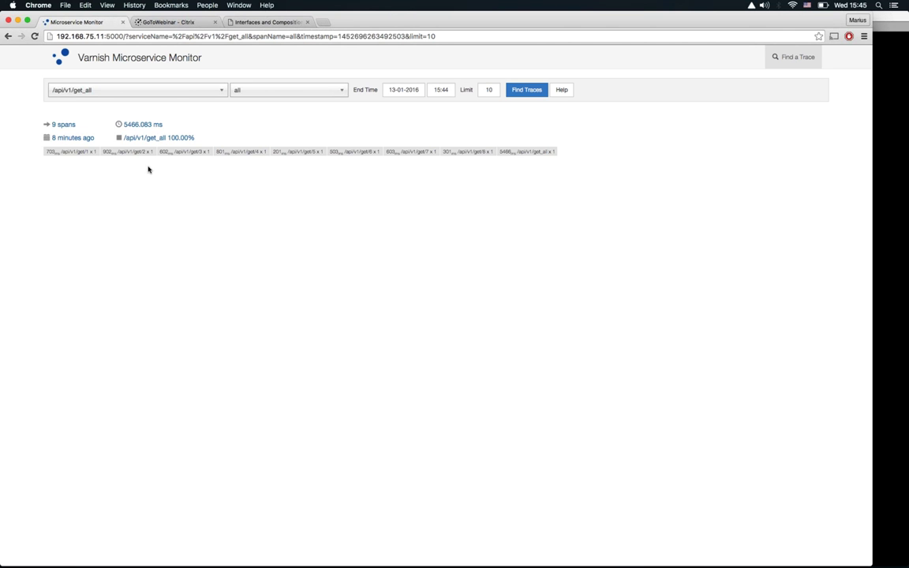
# - Open the new get_all trace and view the annotation details of its /api/v1/get/2 span, closing them when done
pyautogui.click(189, 123)
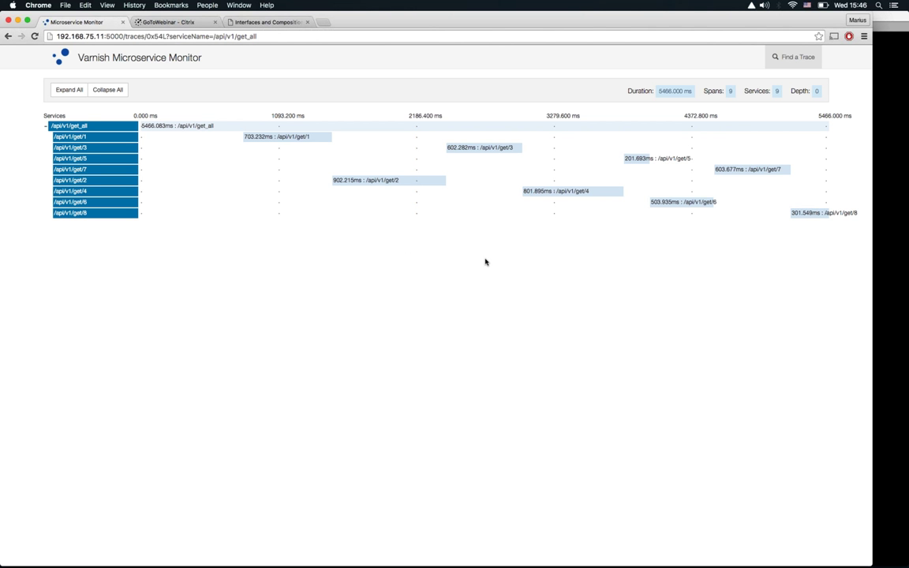
pyautogui.click(405, 183)
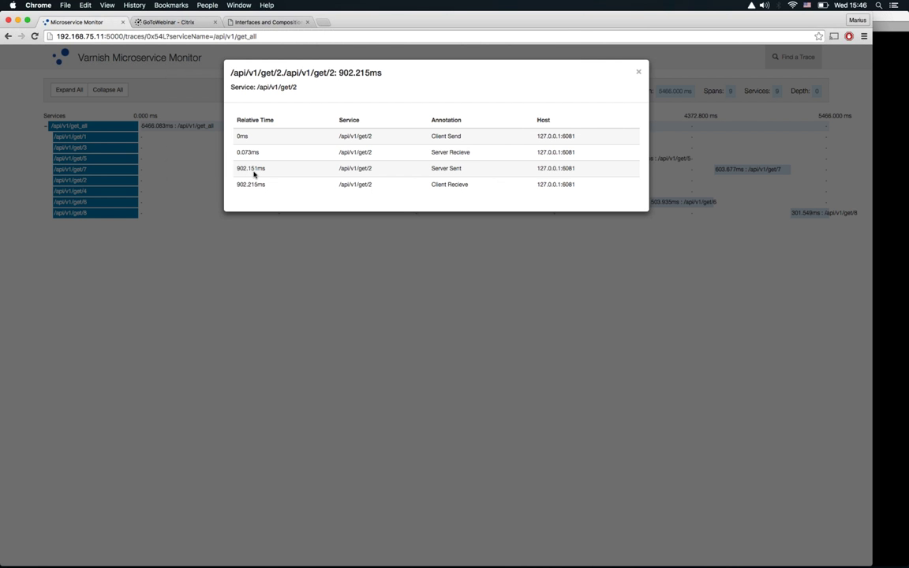
pyautogui.click(638, 74)
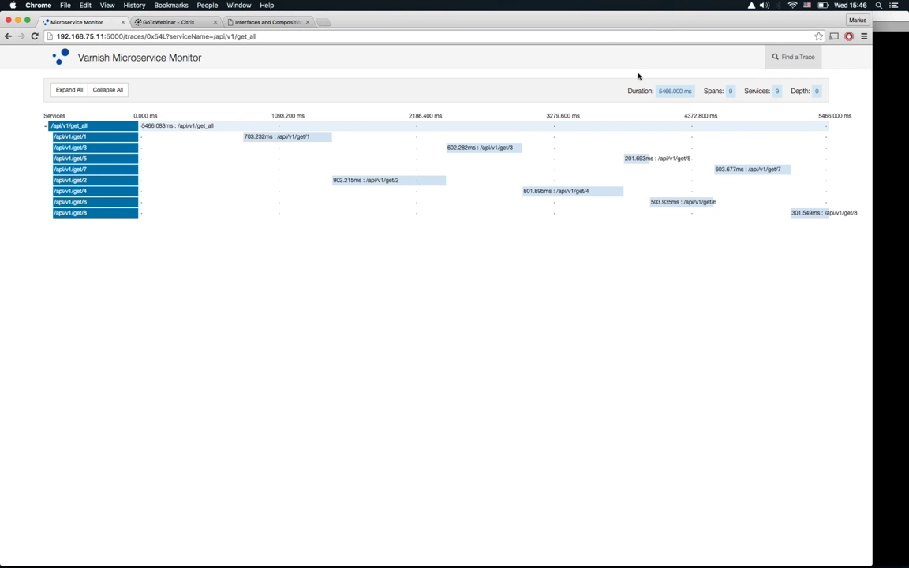
# - Switch to iTerm, open /etc/zipnish/zipnish.cfg in vim to review the daemon's database settings, and quit without saving
pyautogui.press('super+Tab')
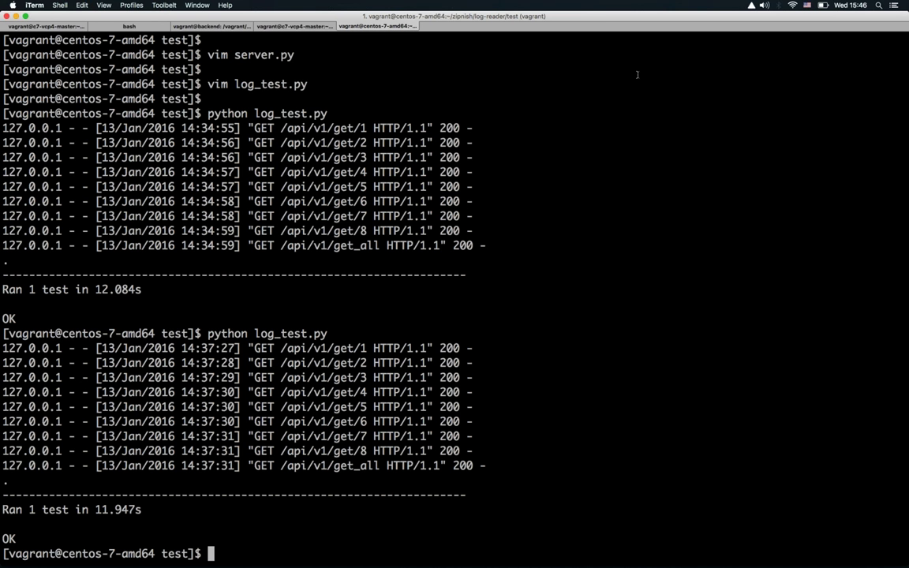
pyautogui.write('vi')
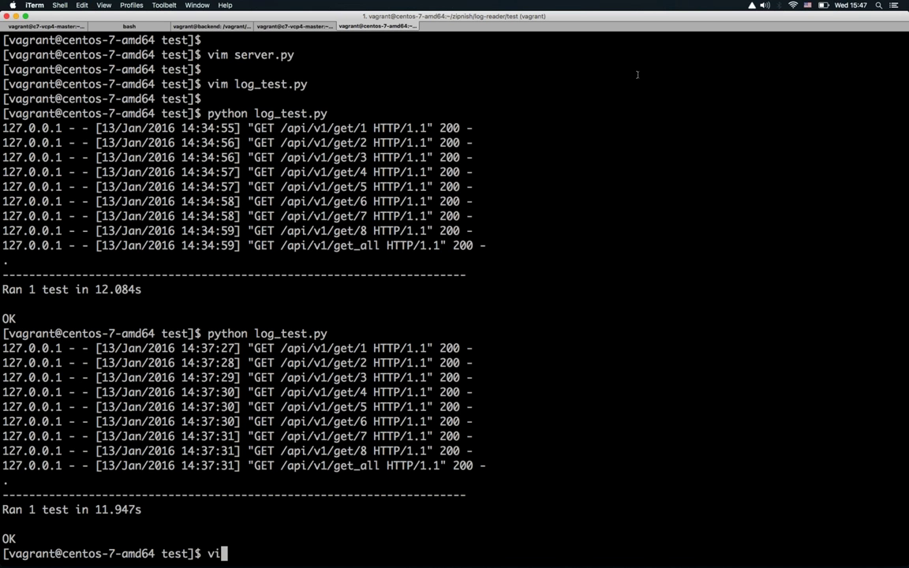
pyautogui.write('m /etc/zipnish/')
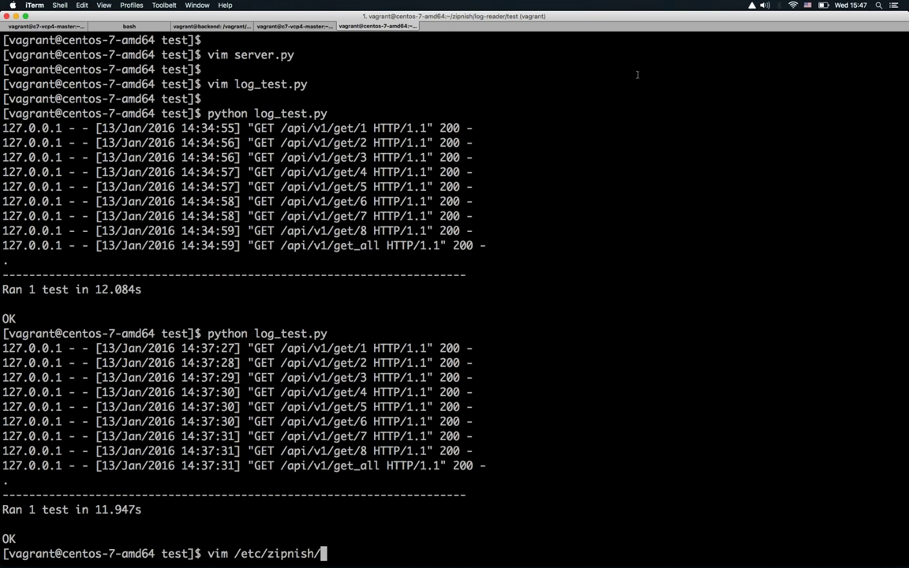
pyautogui.write('zip')
pyautogui.press('Tab')
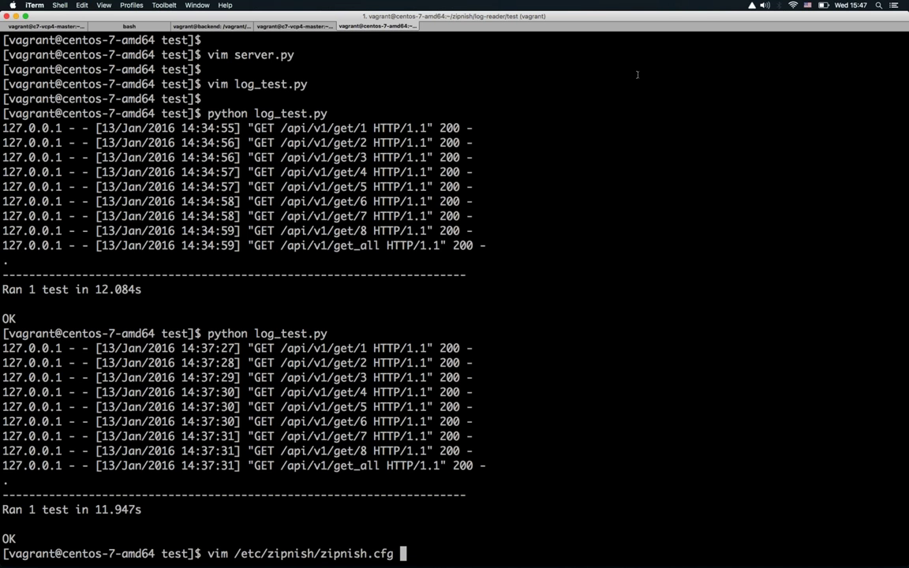
pyautogui.press('Return')
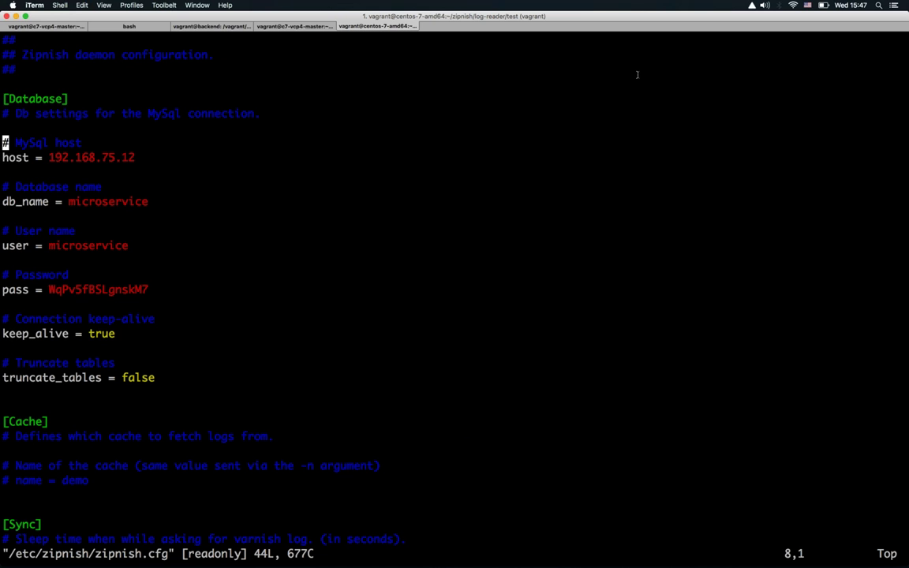
pyautogui.press('Down')
pyautogui.write(':q!')
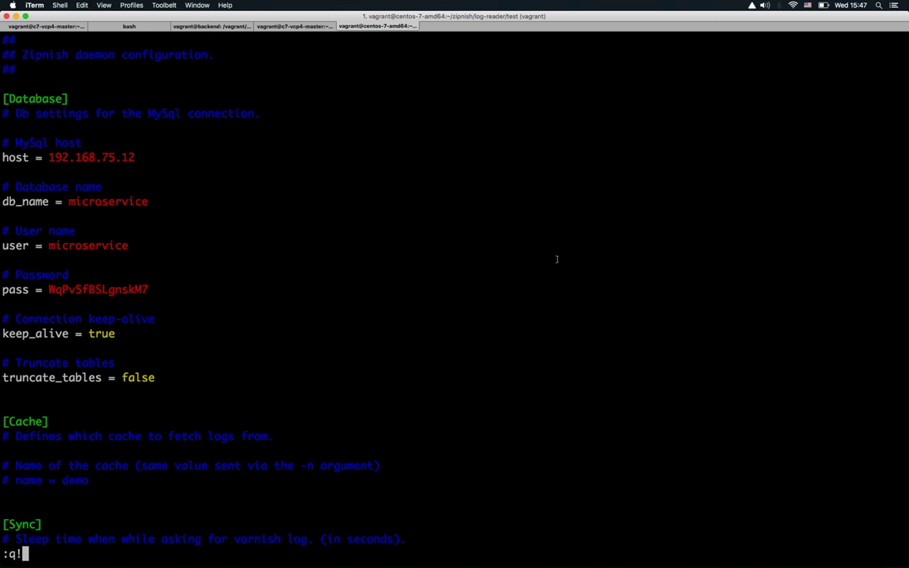
pyautogui.press('Return')
# - Open /etc/zipnish/ui.cfg in vim to review the SQLAlchemy database URI and debug setting, and quit without saving
pyautogui.write('vim /etc/z')
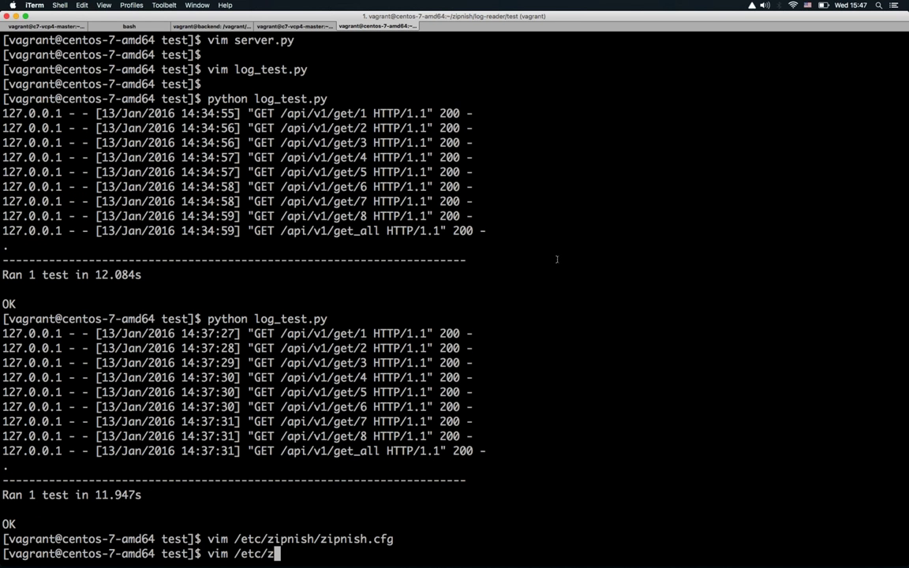
pyautogui.write('i')
pyautogui.press('Tab')
pyautogui.write('u')
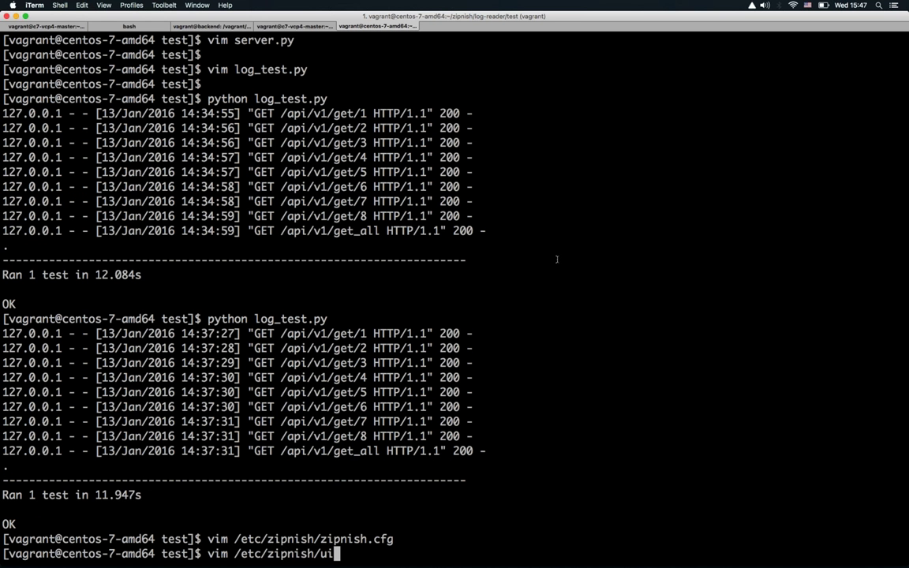
pyautogui.press('Tab')
pyautogui.press('Return')
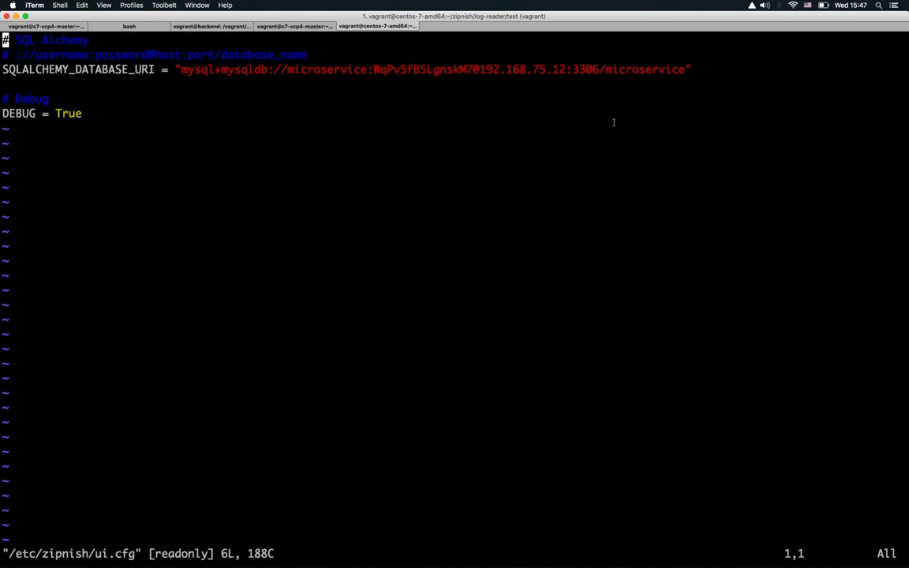
pyautogui.write(':q!')
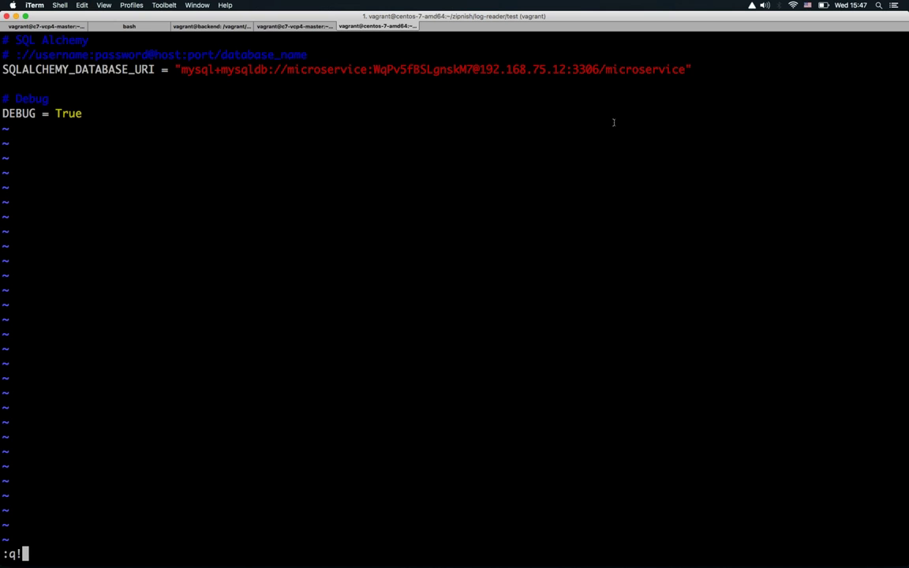
pyautogui.press('Return')
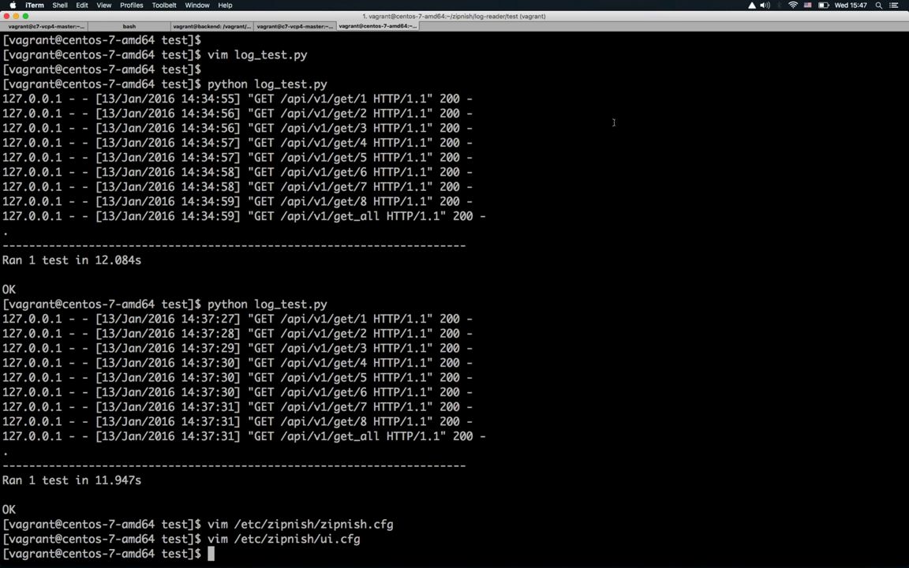